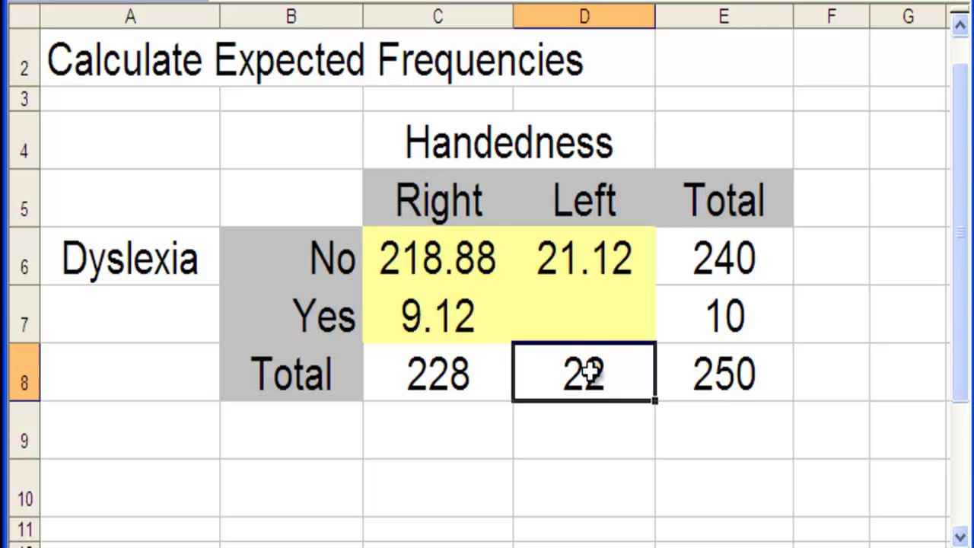
- Switch to Calculator and compute the expected left-handed dyslexia frequency as 22 times 10 divided by 250
click(722, 334)
click(721, 375)
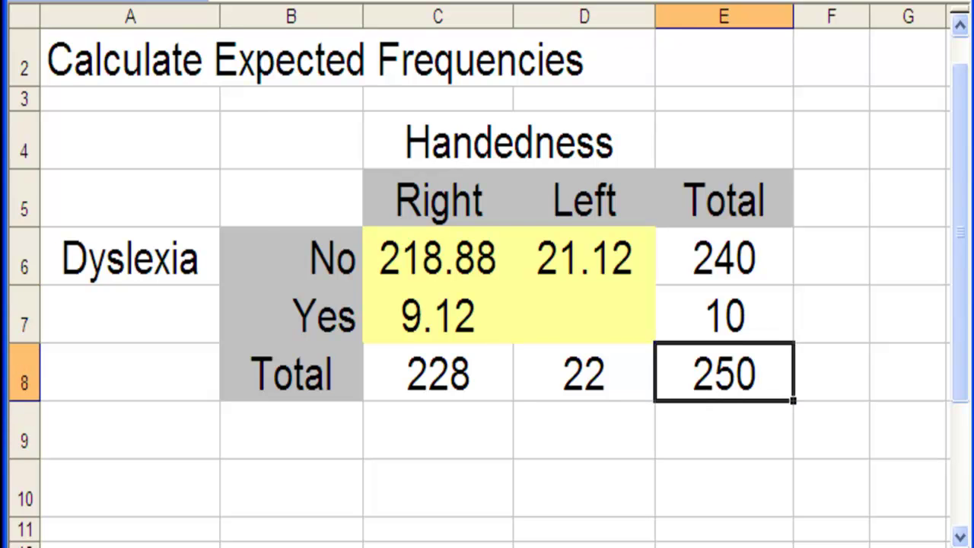
key(alt+Tab)
text(22)
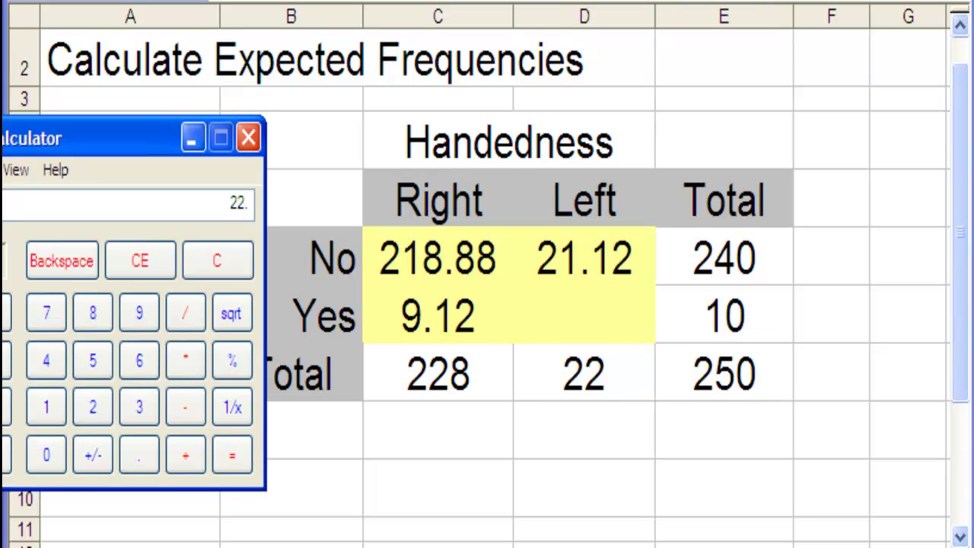
text(*10)
key(Return)
text(/250)
key(Return)
- Enter .88 in the worksheet as the expected frequency for left-handed people with dyslexia
click(657, 383)
click(587, 321)
text(.88)
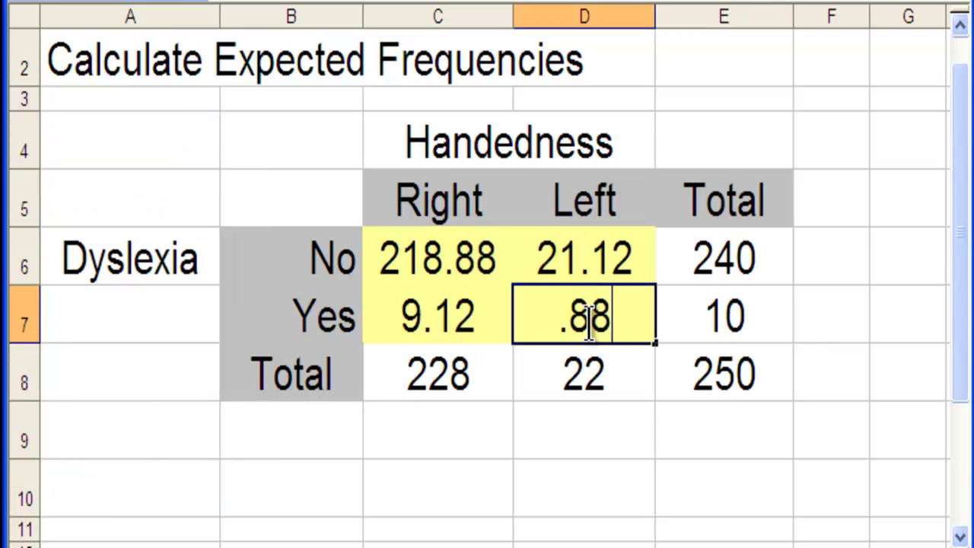
key(Return)
- Compare the expected frequencies with the observed counts on the Calculate Totals sheet
click(458, 266)
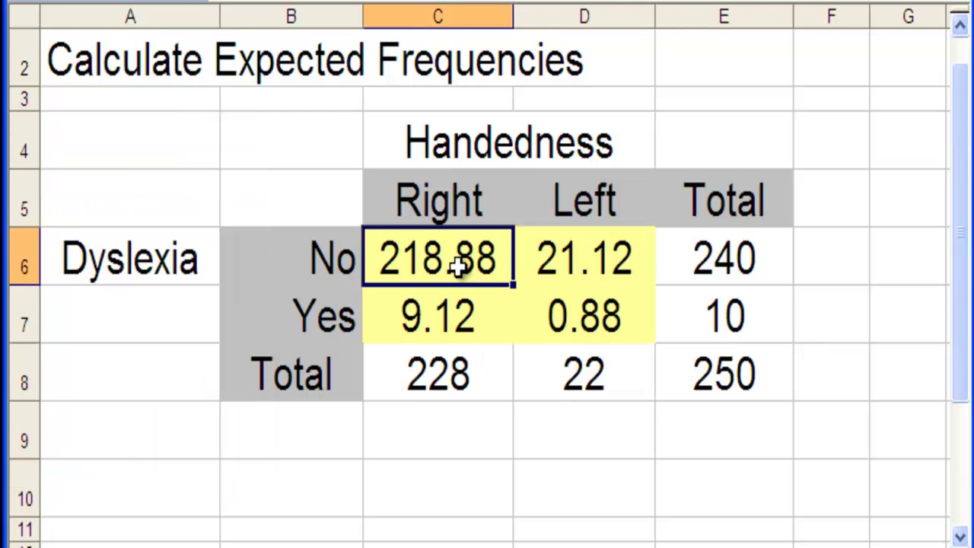
click(609, 312)
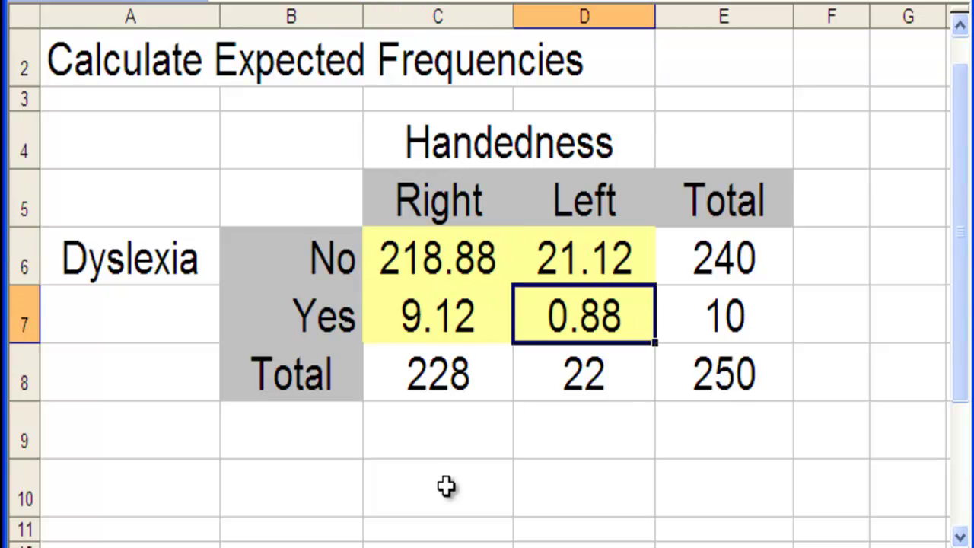
key(ctrl+Page_Up)
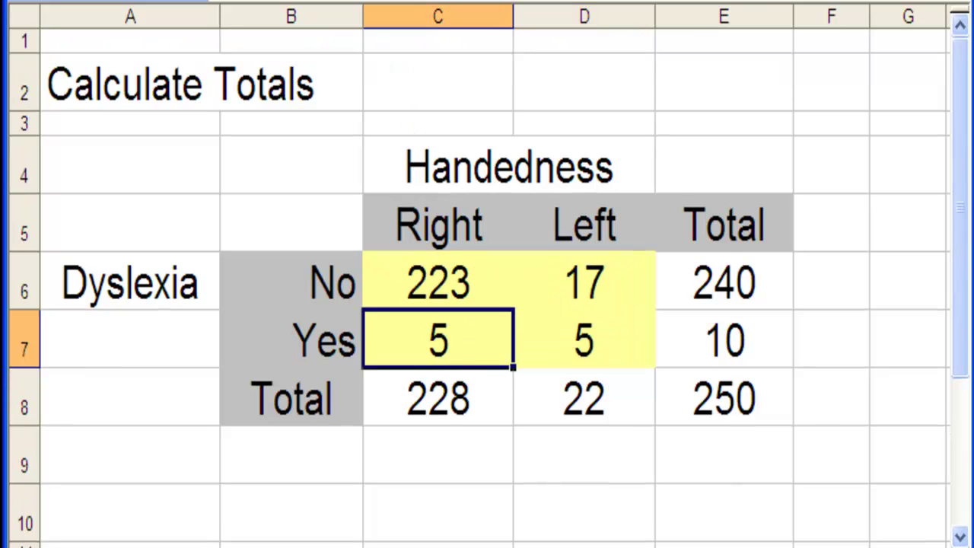
click(577, 335)
key(ctrl+Page_Down)
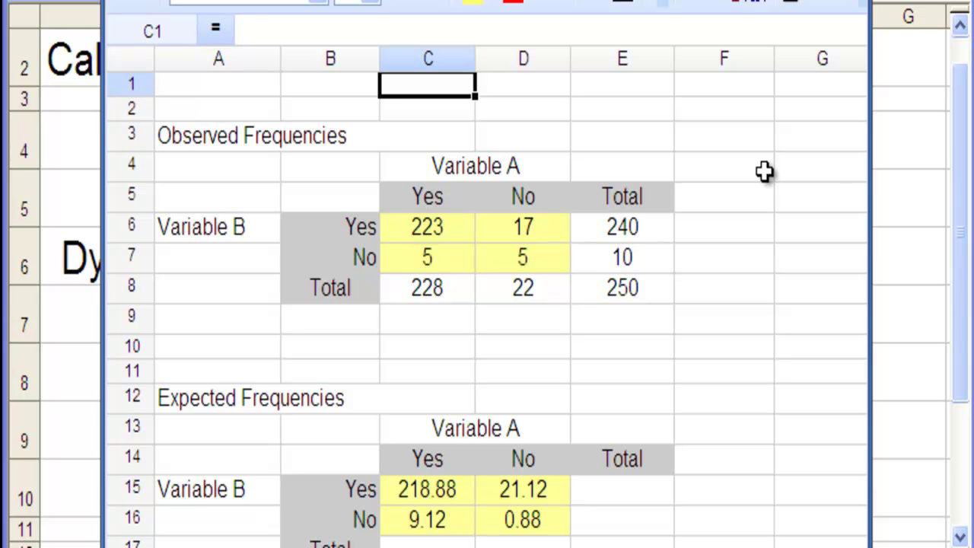
- In the contingency table spreadsheet, examine the four observed frequency cells and the formulas of the four expected frequency cells
click(440, 230)
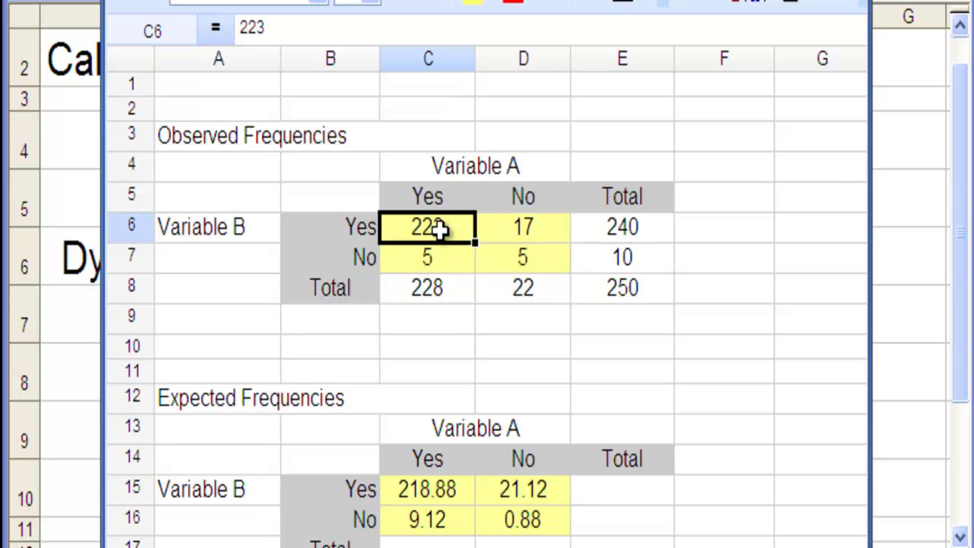
click(514, 228)
click(513, 258)
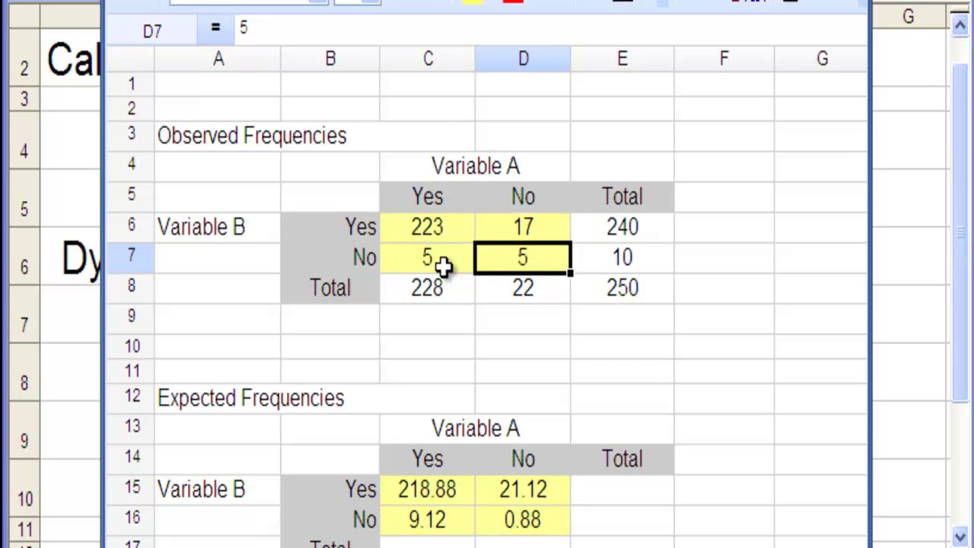
click(438, 261)
click(435, 487)
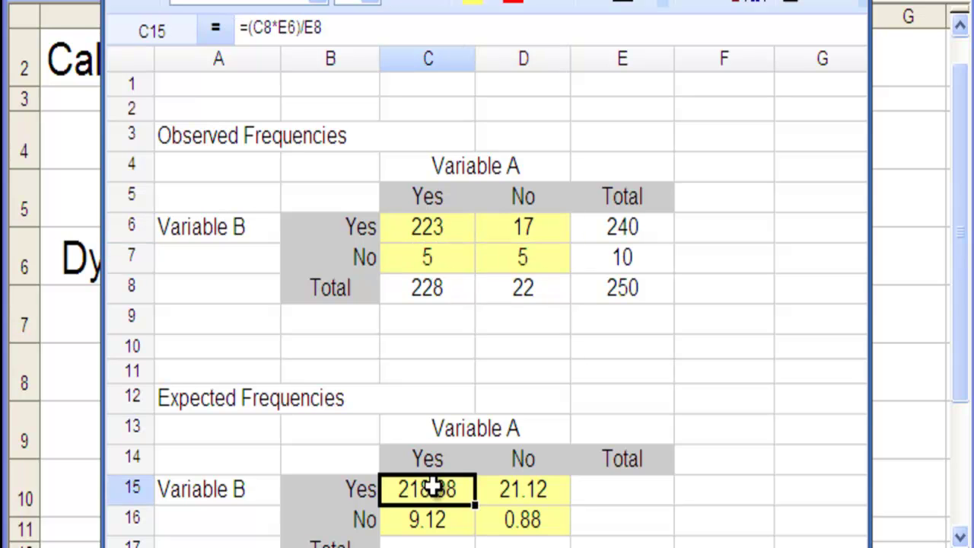
click(519, 484)
click(508, 522)
click(471, 518)
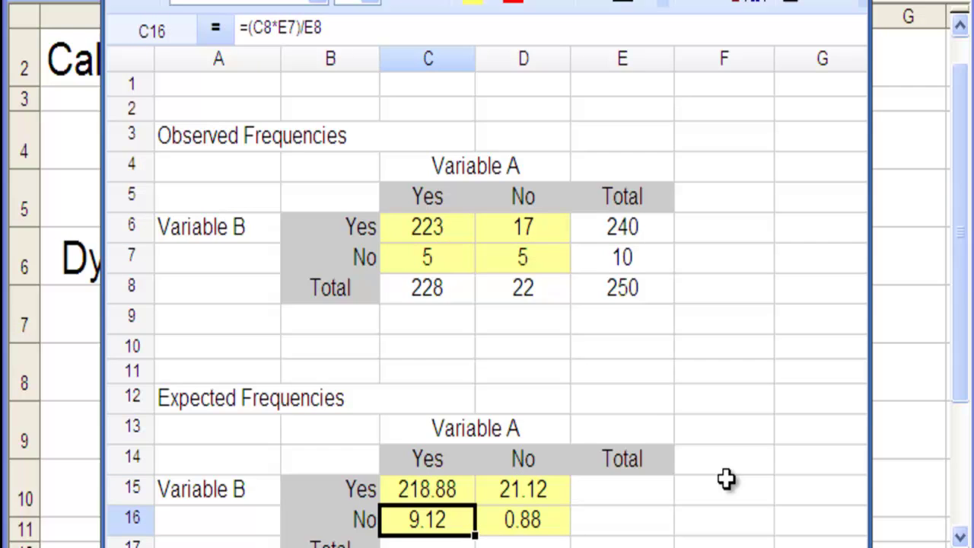
- Examine the calculation rows below the expected frequencies, including the Chi-Square and phi result cells
click(692, 417)
key(Down)
key(Down)
key(Down)
key(Down)
key(Down)
key(Down)
key(Down)
key(Down)
key(Down)
key(Down)
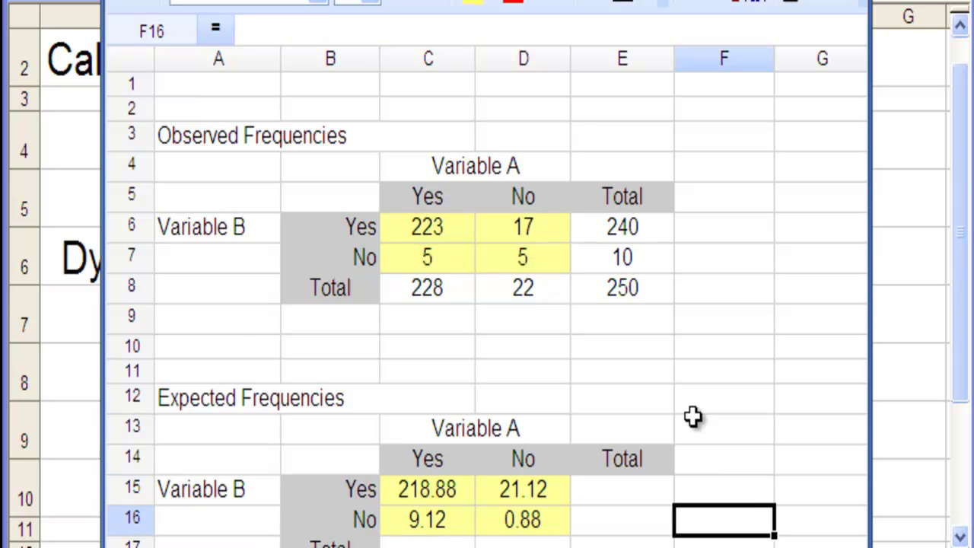
key(Down)
key(Down)
key(Down)
key(Down)
key(Down)
key(Down)
key(Down)
key(Home)
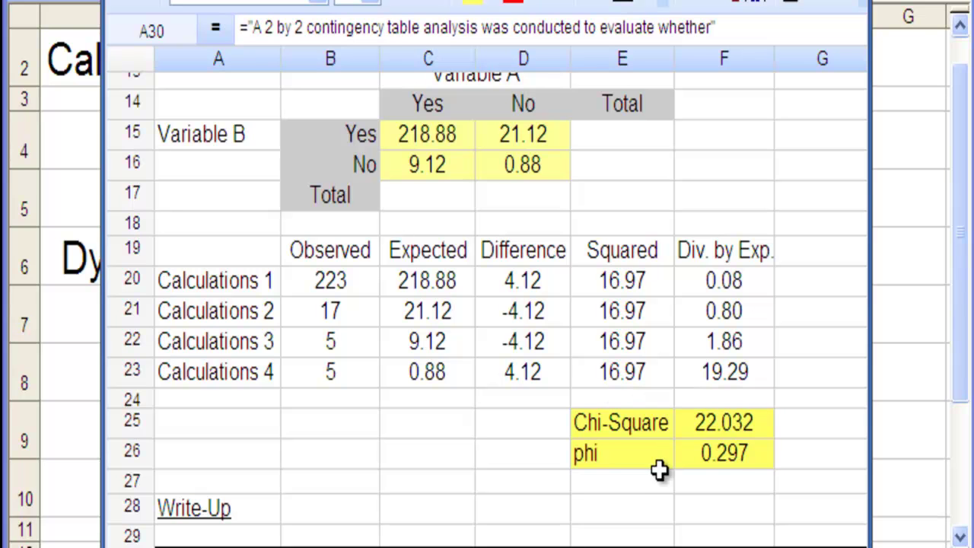
click(731, 432)
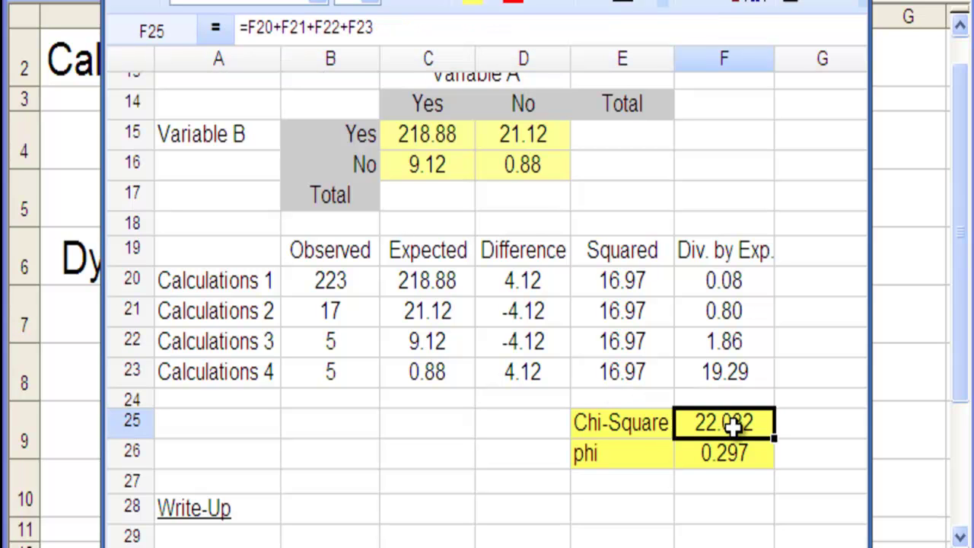
click(734, 452)
key(Down)
key(Down)
key(Down)
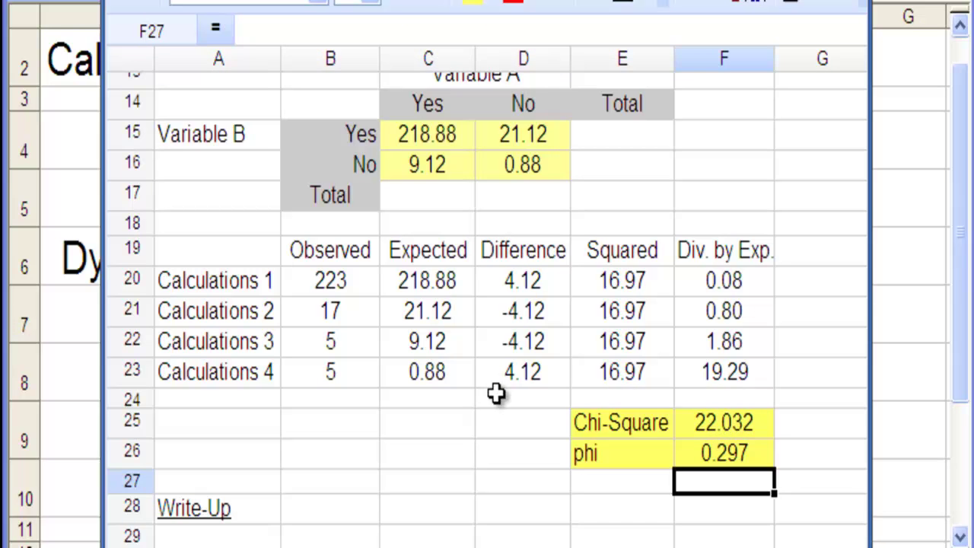
- Read the generated Write-Up paragraph and inspect the formulas behind its lines, from the analysis description to the phi estimate
key(Home)
key(Down)
key(Down)
key(Down)
key(Down)
key(Down)
key(Down)
key(Down)
key(Down)
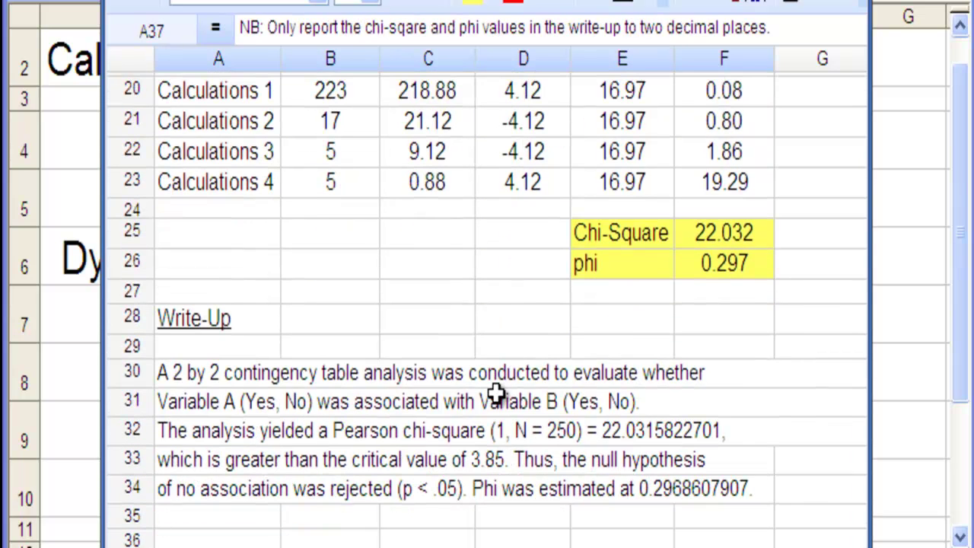
click(227, 384)
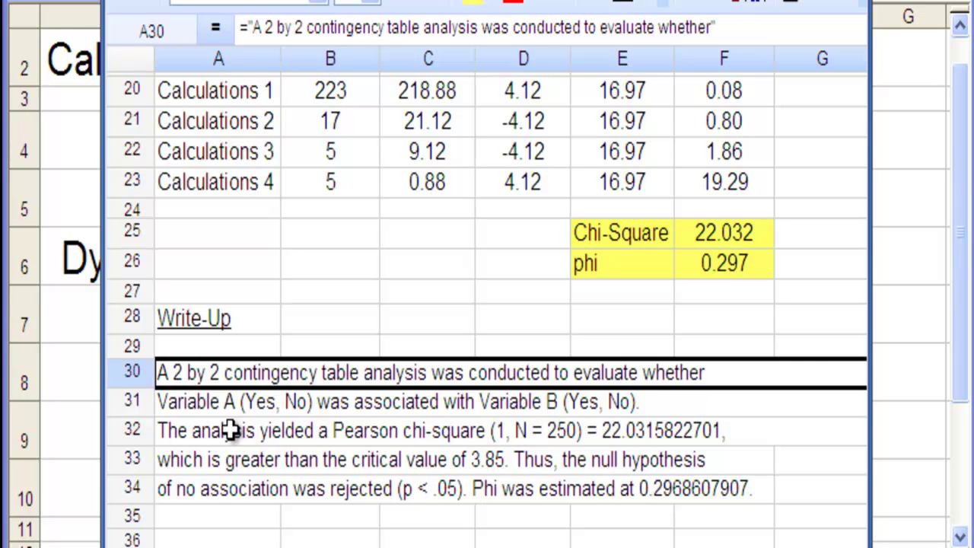
click(639, 433)
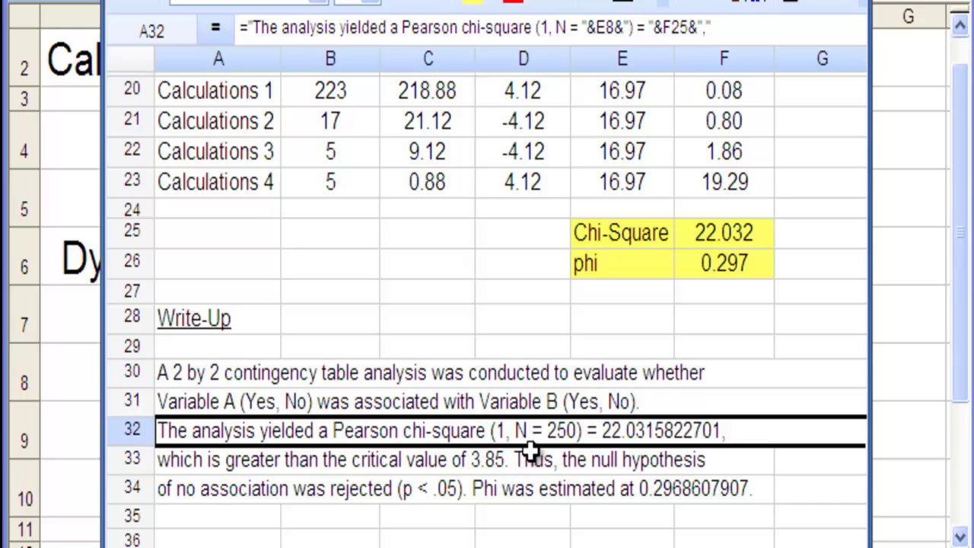
click(428, 460)
click(428, 491)
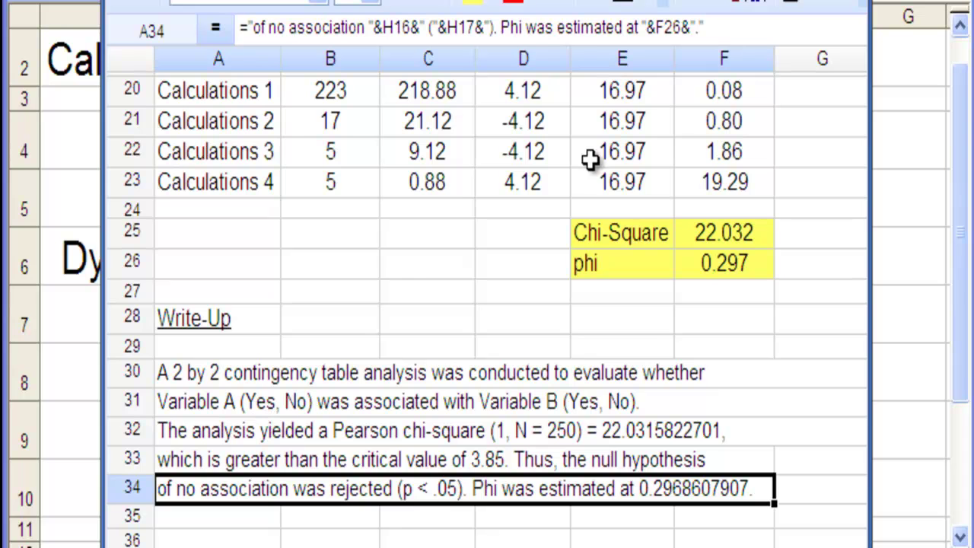
- Return to the worksheets, view the Calculate Differences sheet, and review the worked equation for the first cell in the document
key(ctrl+F6)
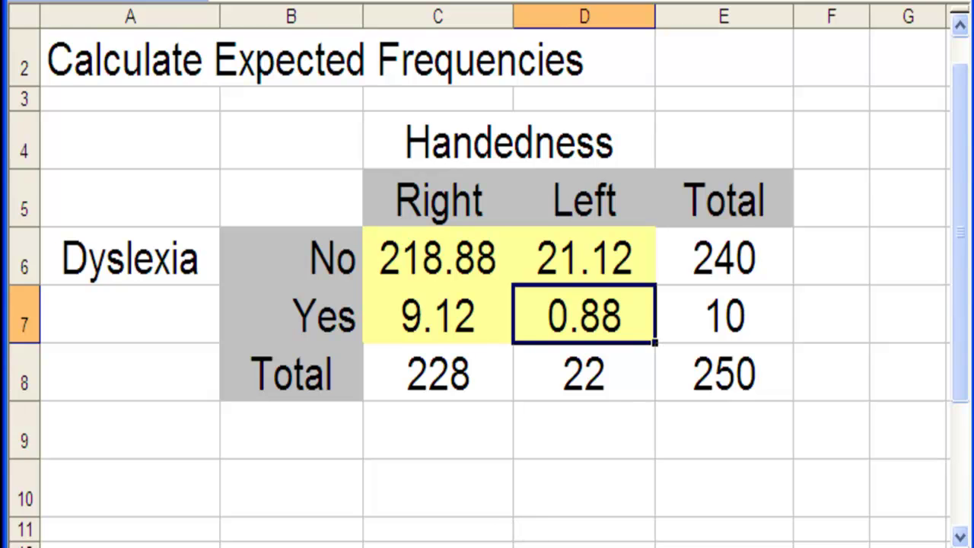
key(ctrl+Page_Down)
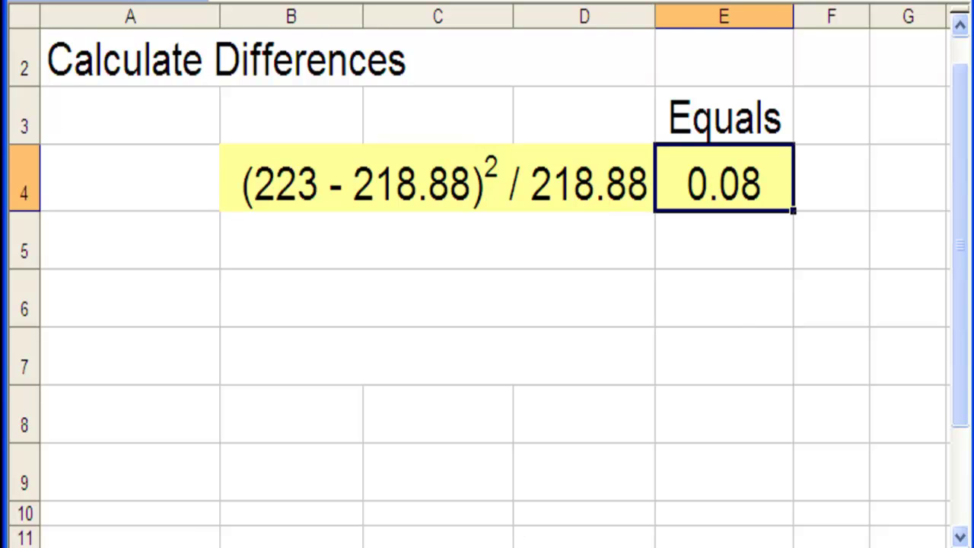
key(alt+Tab)
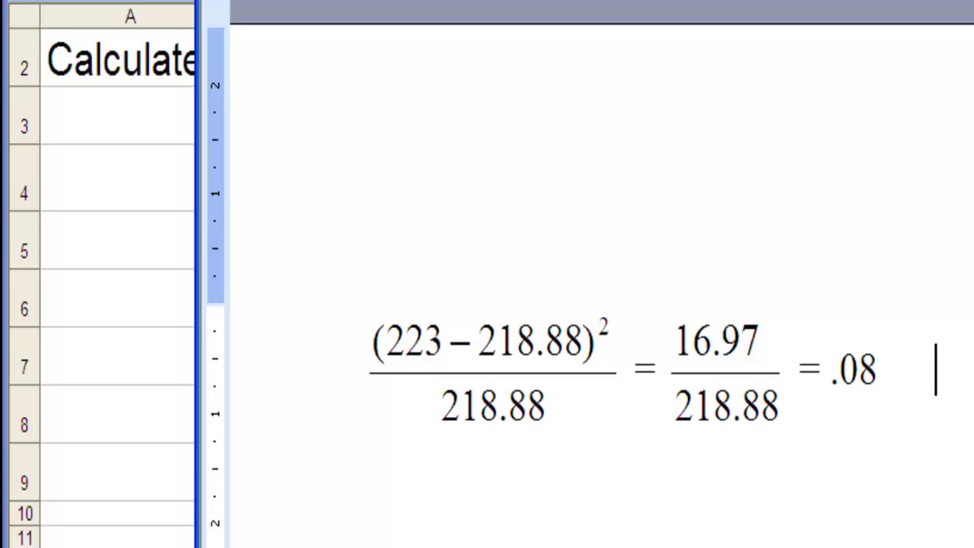
key(alt+Tab)
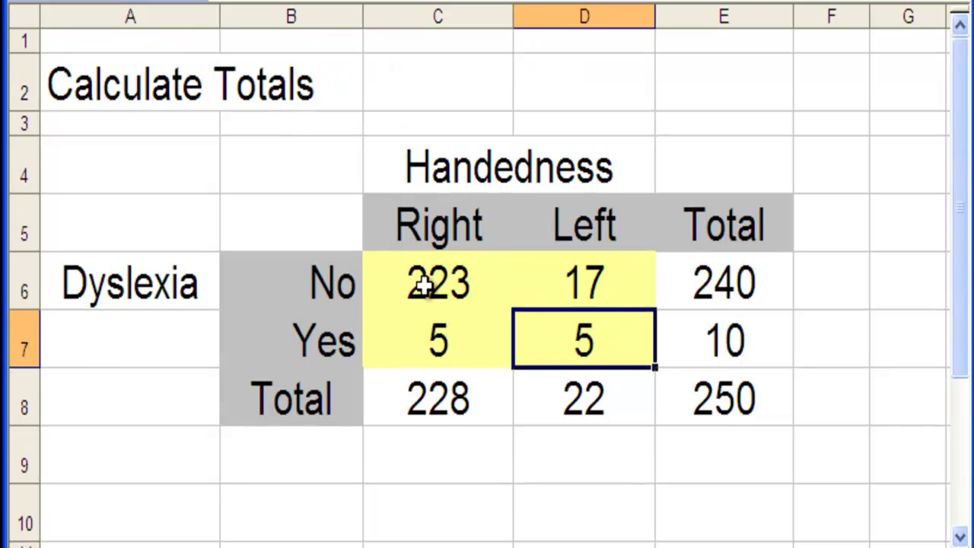
- Compare observed and expected frequencies cell by cell between the Calculate Totals and Calculate Expected Frequencies sheets
click(426, 283)
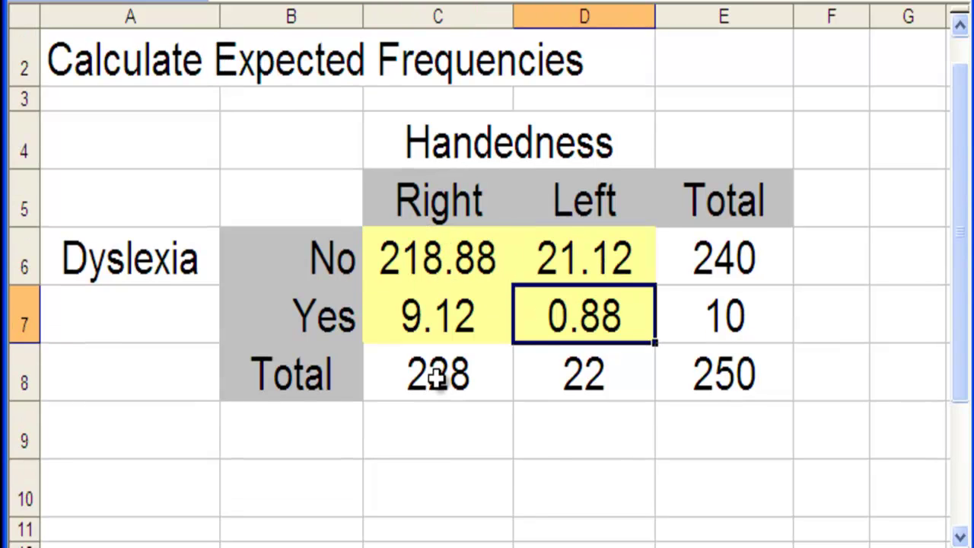
click(437, 259)
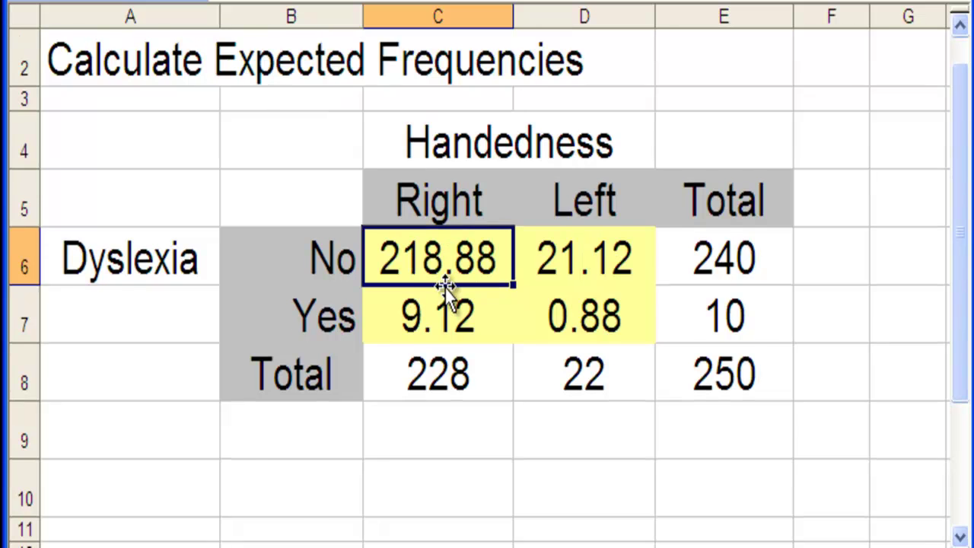
click(441, 307)
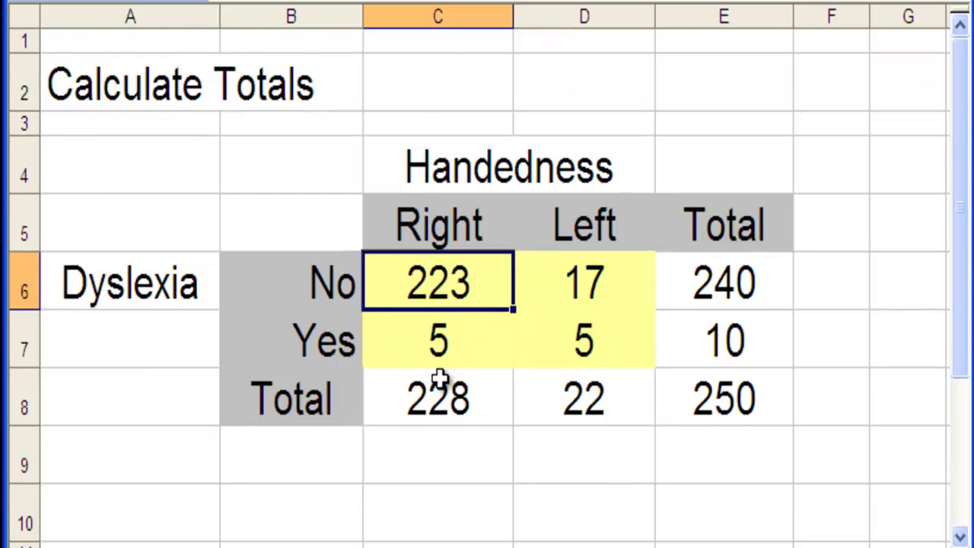
click(462, 342)
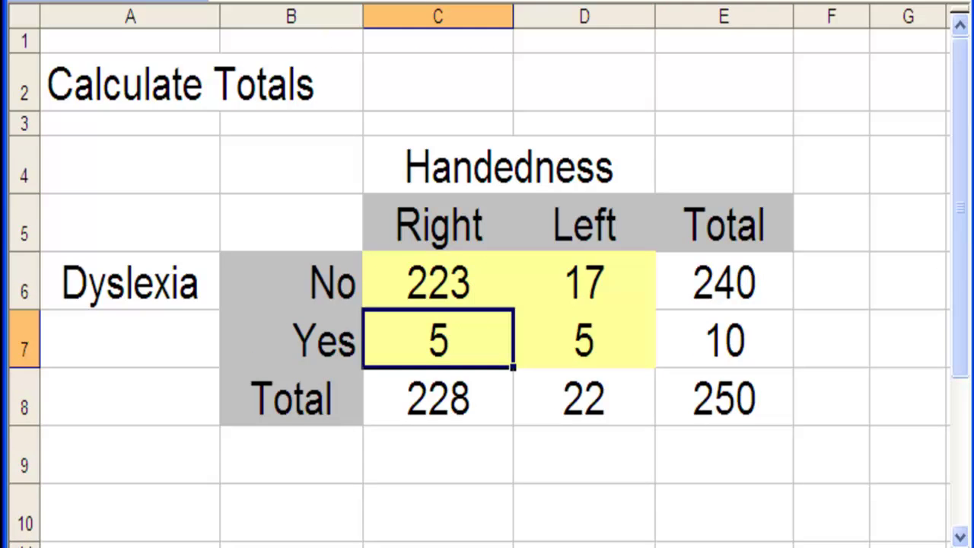
click(591, 343)
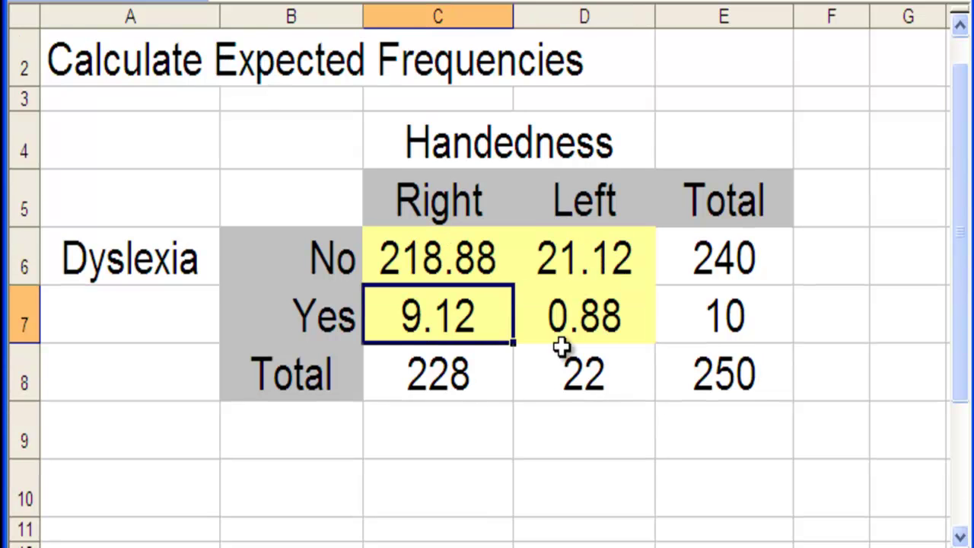
click(583, 327)
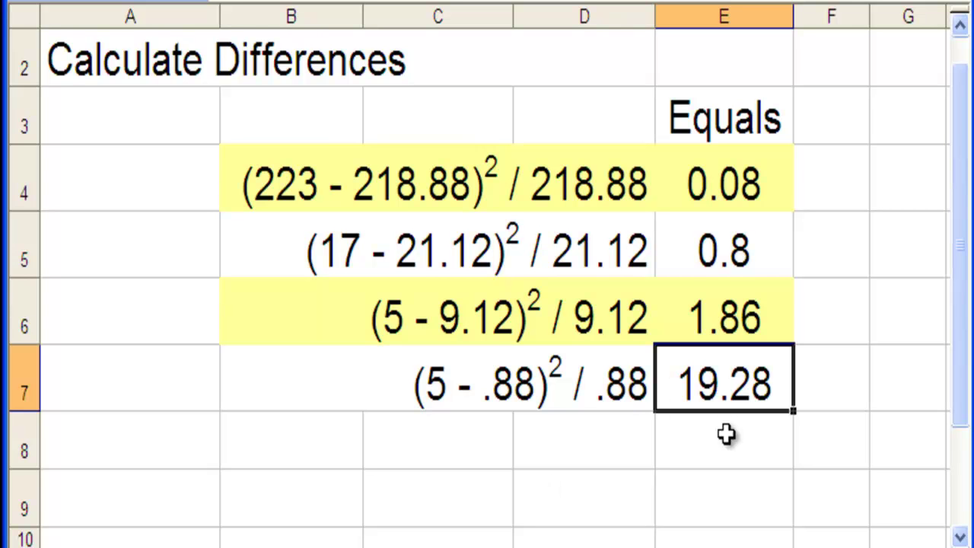
- Review the four results in the Equals column of the Calculate Differences sheet, ending below the last one
click(735, 168)
click(734, 257)
click(734, 306)
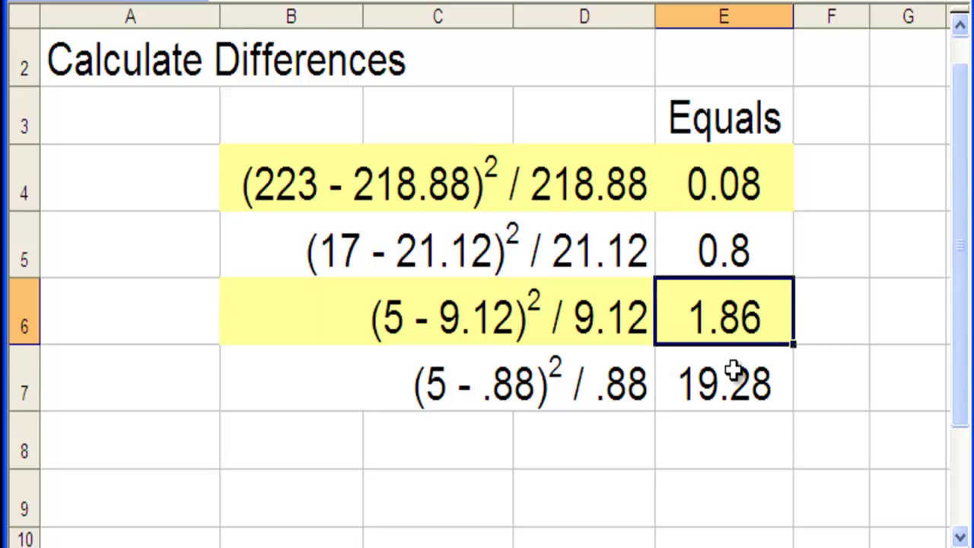
click(734, 370)
click(728, 426)
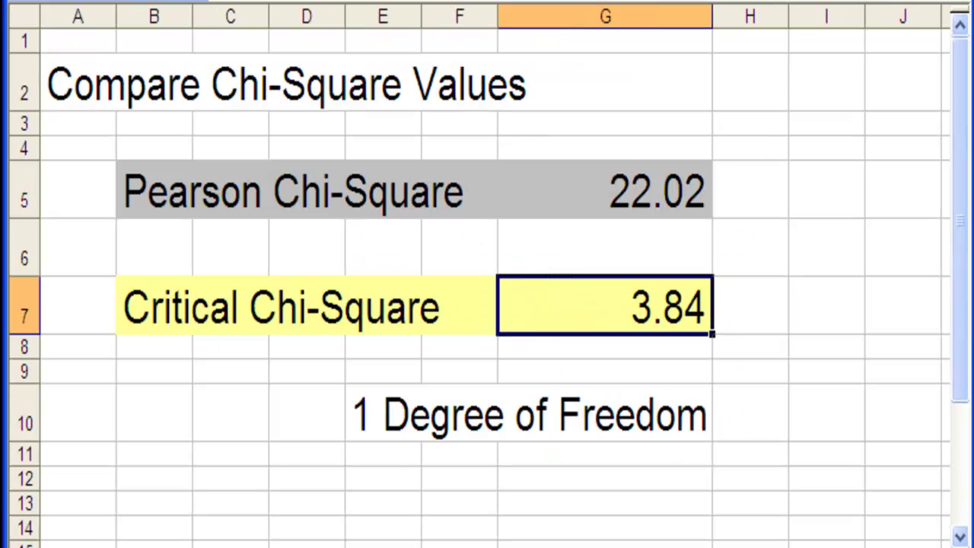
- Compare the Pearson Chi-Square with the Critical Chi-Square for 1 degree of freedom on the Compare Chi-Square Values sheet
click(659, 191)
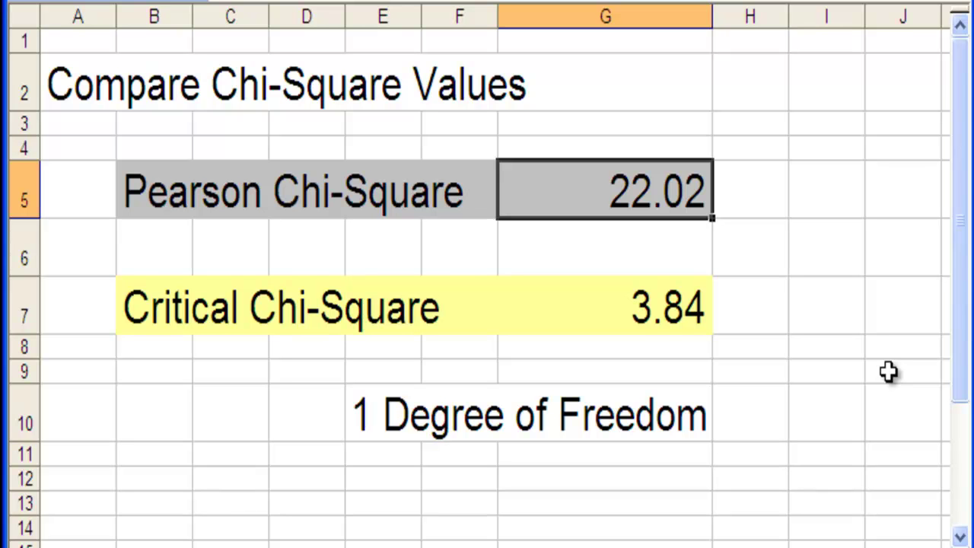
click(678, 316)
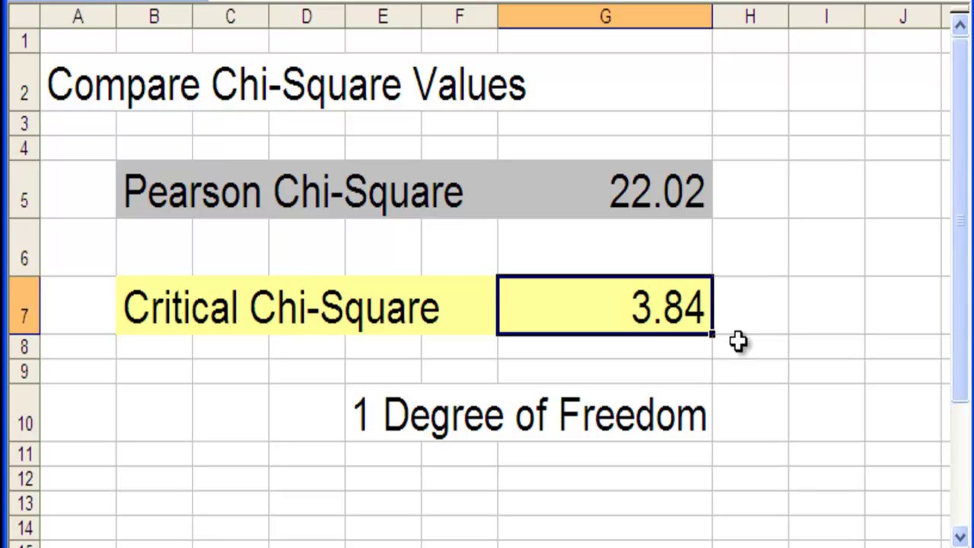
click(379, 428)
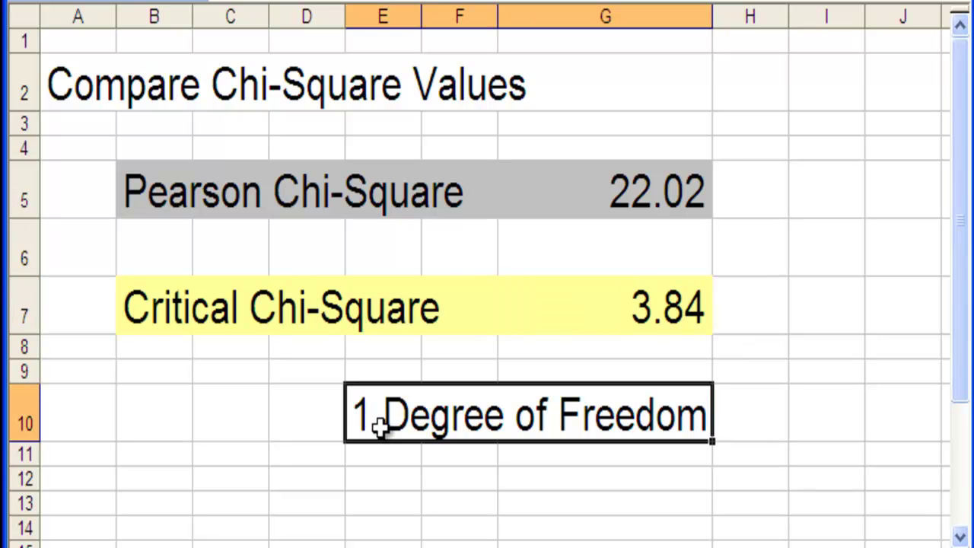
click(664, 199)
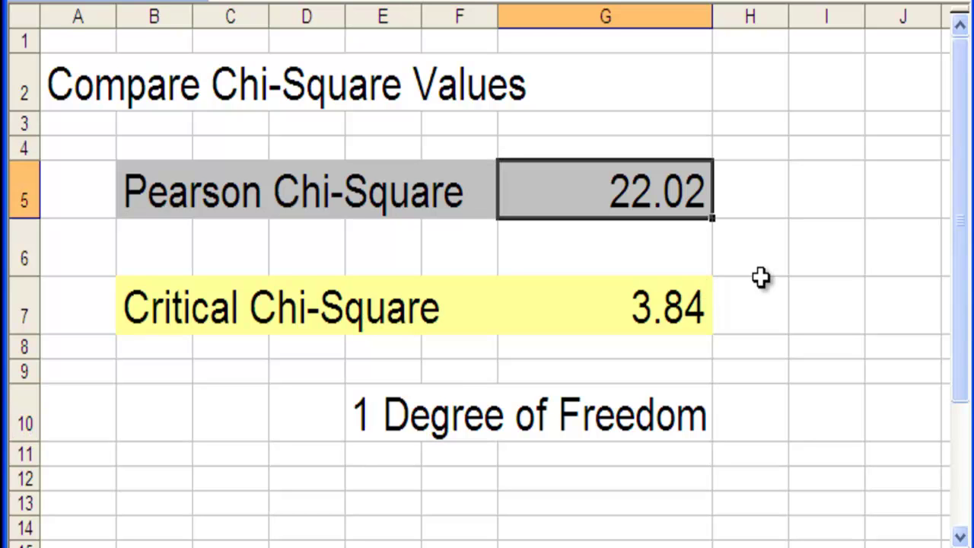
- Recheck the Critical Chi-Square against the Pearson Chi-Square in column G of the comparison sheet
click(682, 299)
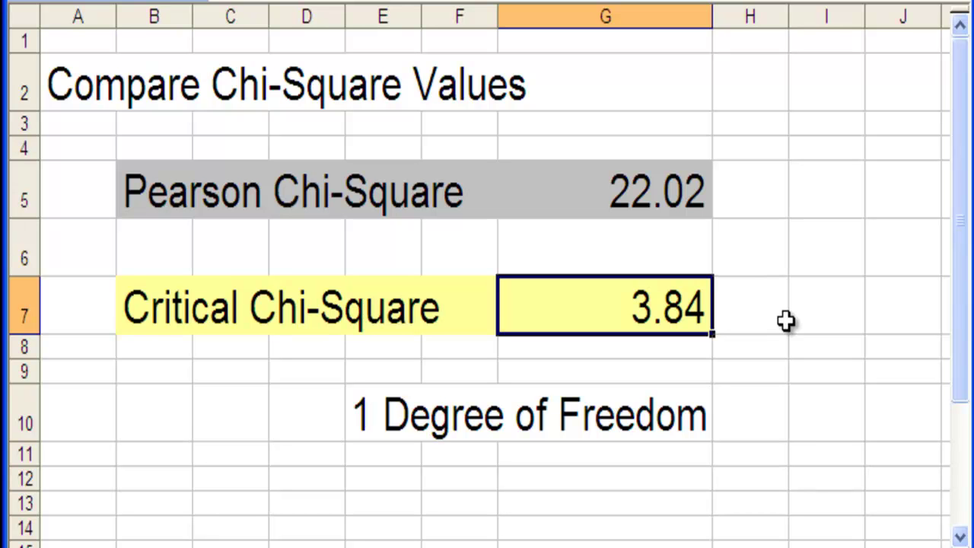
click(669, 200)
click(670, 305)
- Switch to the 2 by 2 contingency table calculator spreadsheet and go from its calculations back to the start of the sheet
key(alt+Tab)
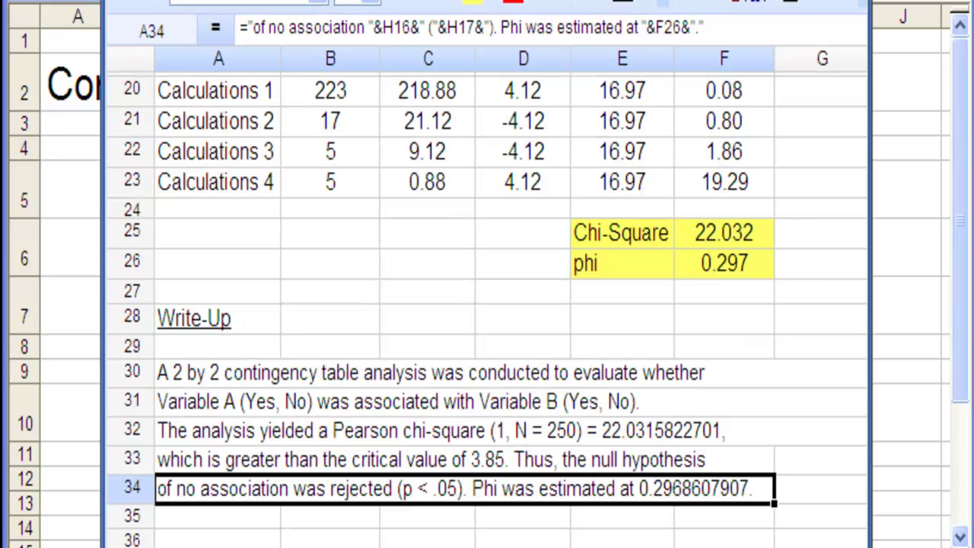
click(341, 242)
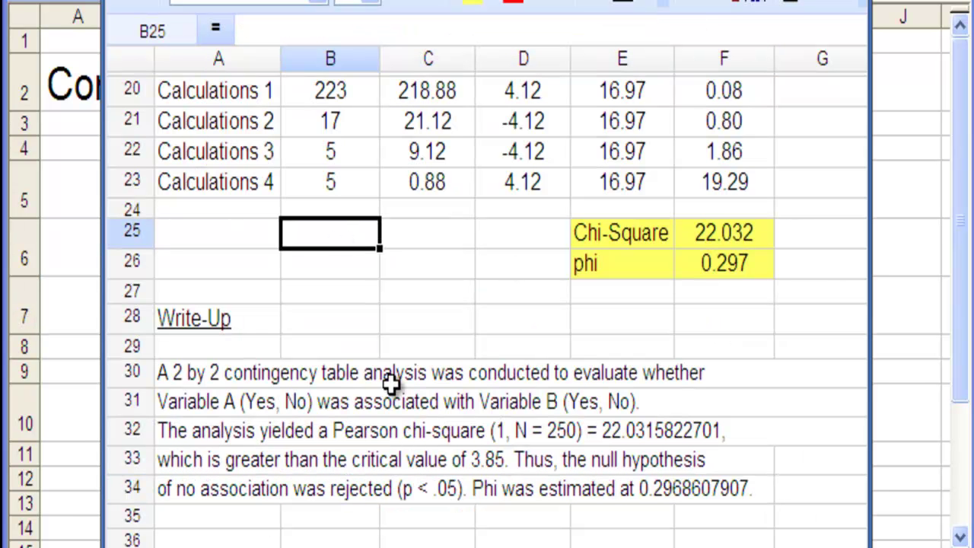
key(Up)
key(Up)
key(Up)
key(Up)
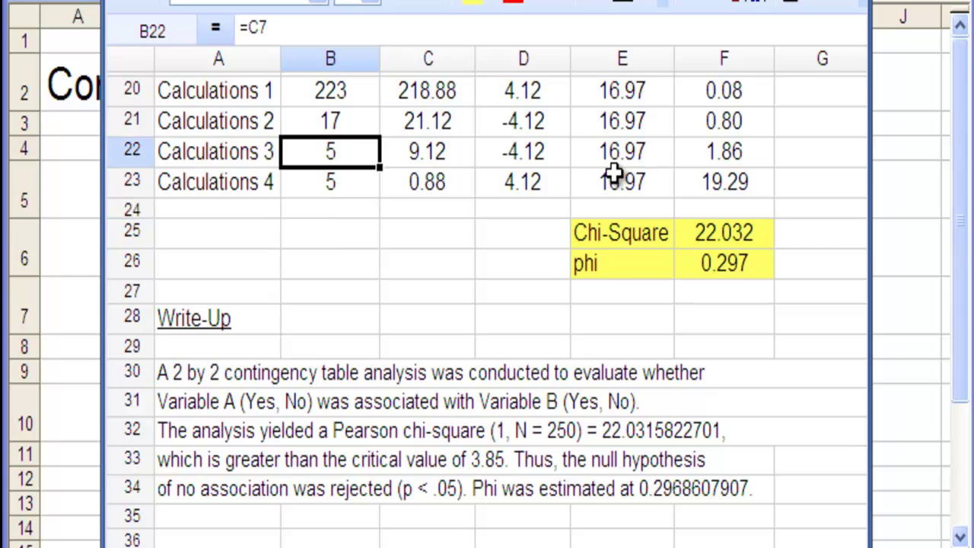
key(Page_Up)
key(Page_Up)
- Examine the Yes row of the Observed Frequencies table for Variable A and Variable B, ending on cell D6
key(Down)
key(Down)
key(Down)
key(Down)
key(Down)
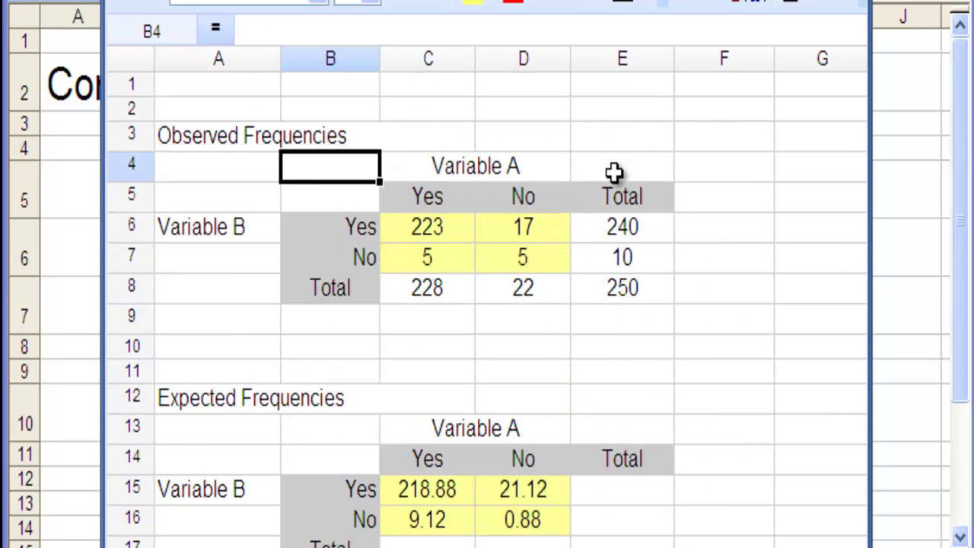
key(Right)
key(Right)
key(Left)
key(Right)
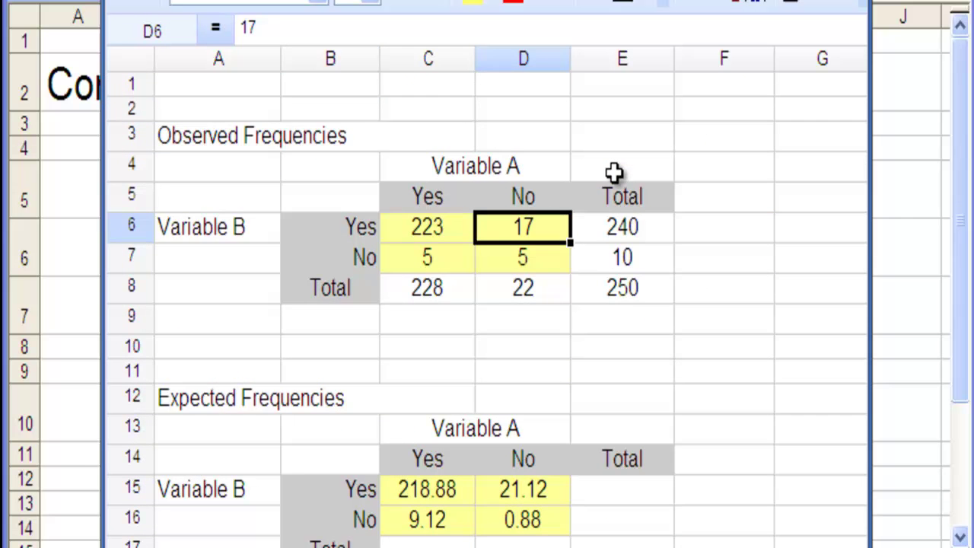
- Review the Expected Frequencies and the Calculations 1 to 4 rows, continuing down to the write-up line in A31
key(Down)
key(Down)
key(Down)
key(Down)
key(Down)
key(Down)
key(Down)
key(Down)
key(Down)
key(Down)
key(Down)
key(Down)
key(Down)
key(Down)
key(Down)
key(Down)
key(Down)
key(Down)
key(Down)
key(Down)
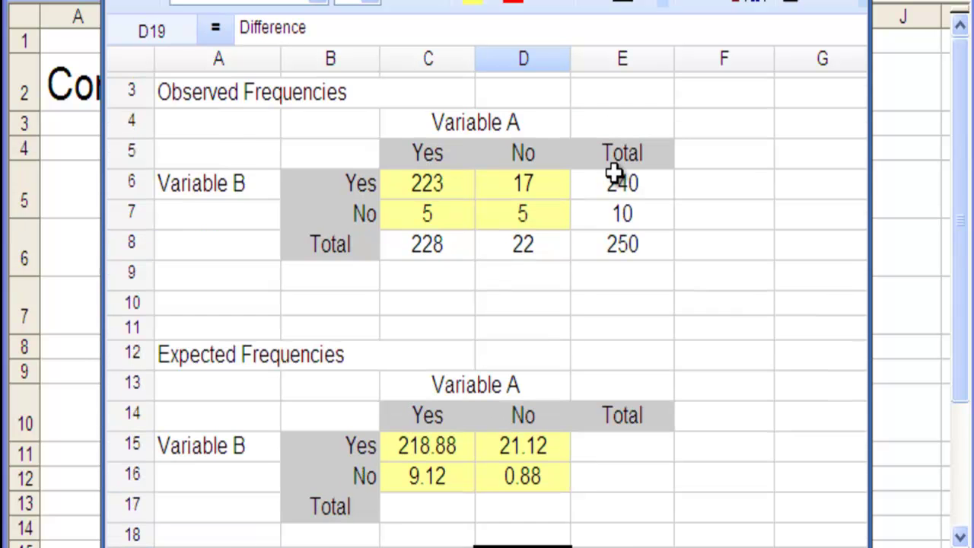
key(Down)
key(Down)
key(Down)
key(Down)
key(Down)
key(Left)
key(Left)
key(Left)
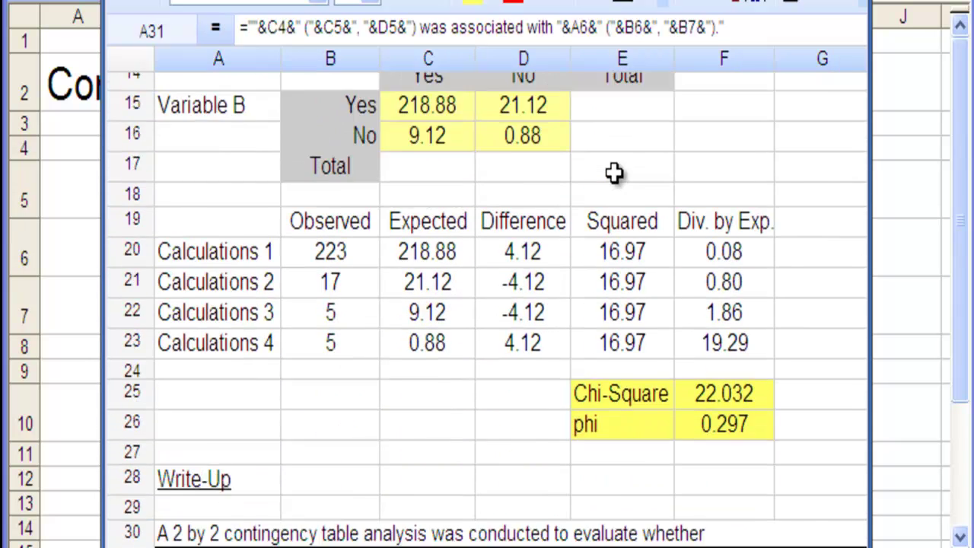
- Inspect the formulas behind the Chi-Square result in F25 and the phi result in F26
key(Down)
key(Down)
key(Down)
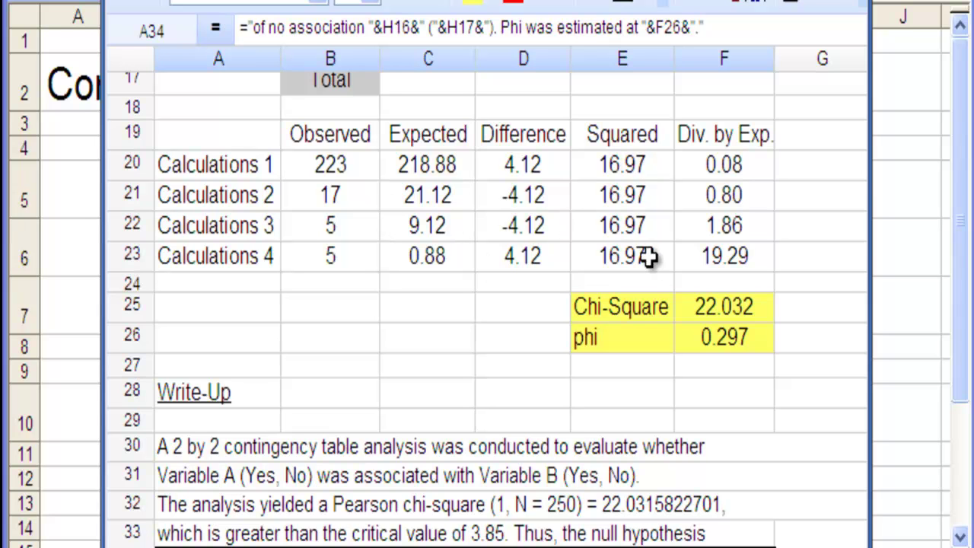
click(735, 304)
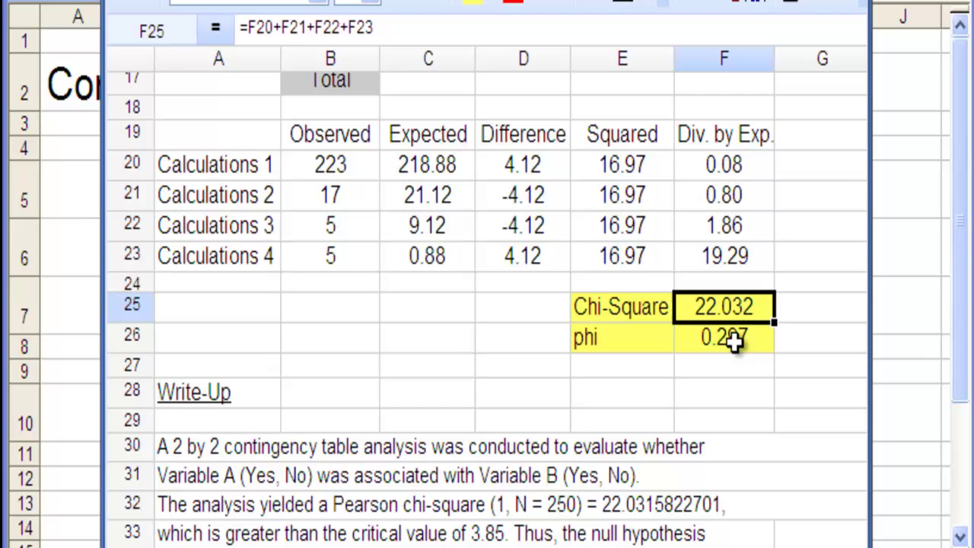
click(733, 342)
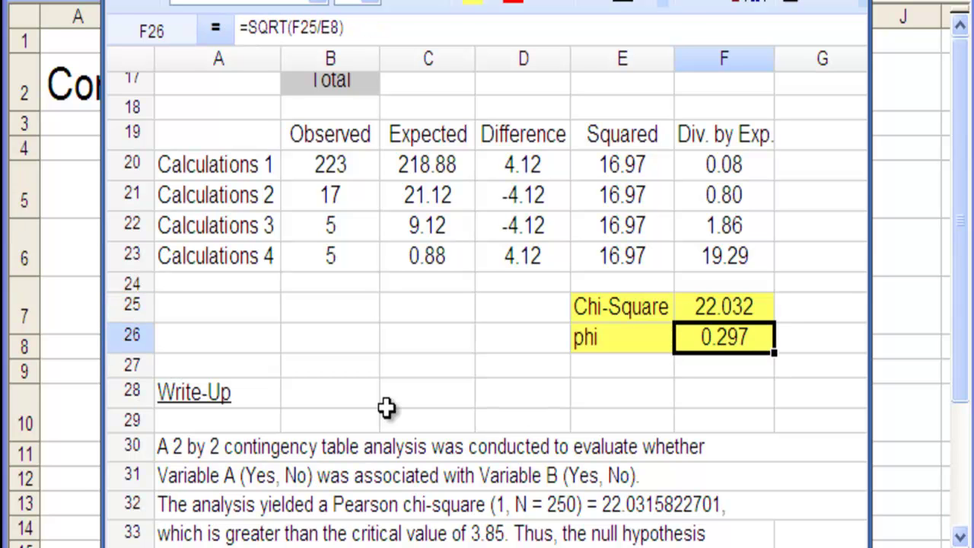
- Examine the write-up text line by line from row 30 to row 34 and back up
click(292, 458)
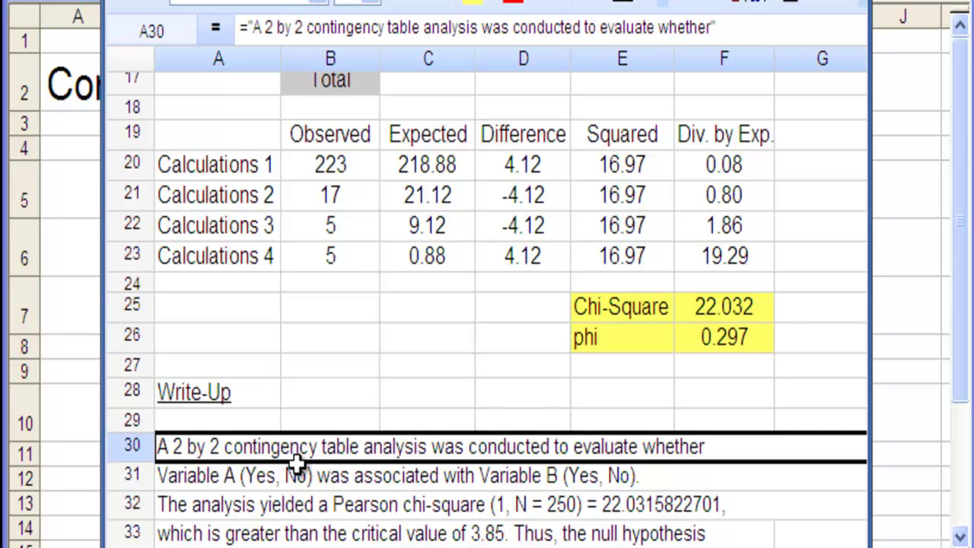
click(296, 464)
key(Down)
key(Down)
key(Down)
key(Down)
key(Down)
key(Up)
key(Up)
key(Up)
key(Up)
key(Up)
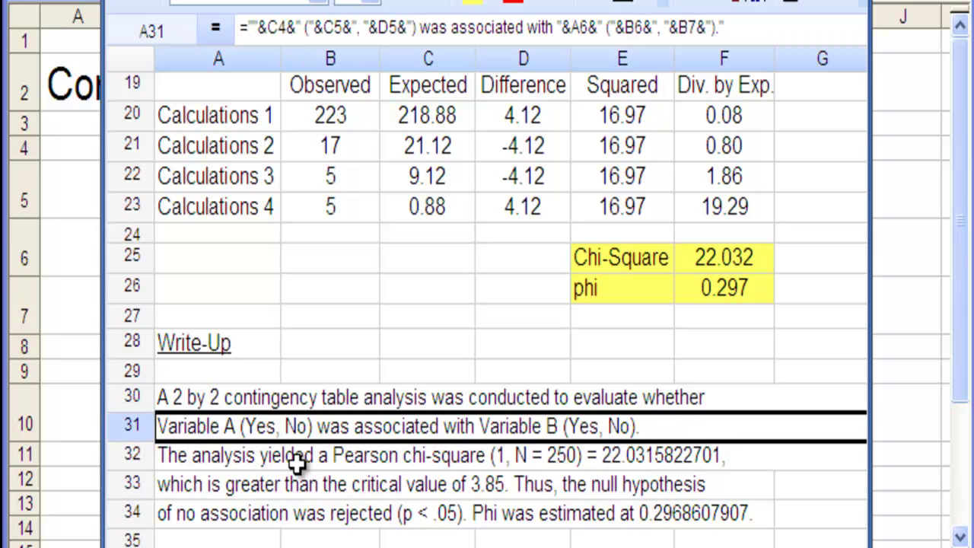